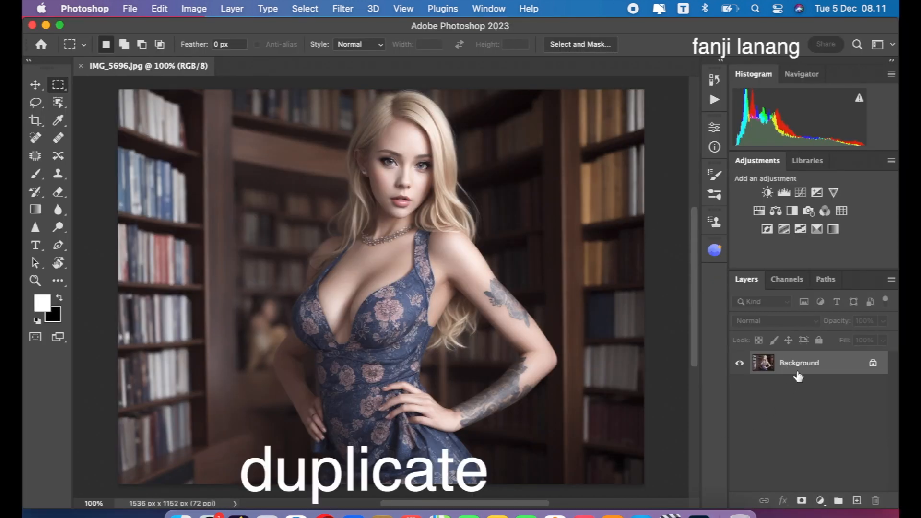
Duplicate the Background layer and open the copy in the Camera Raw Filter.
drag(800, 369, 857, 500)
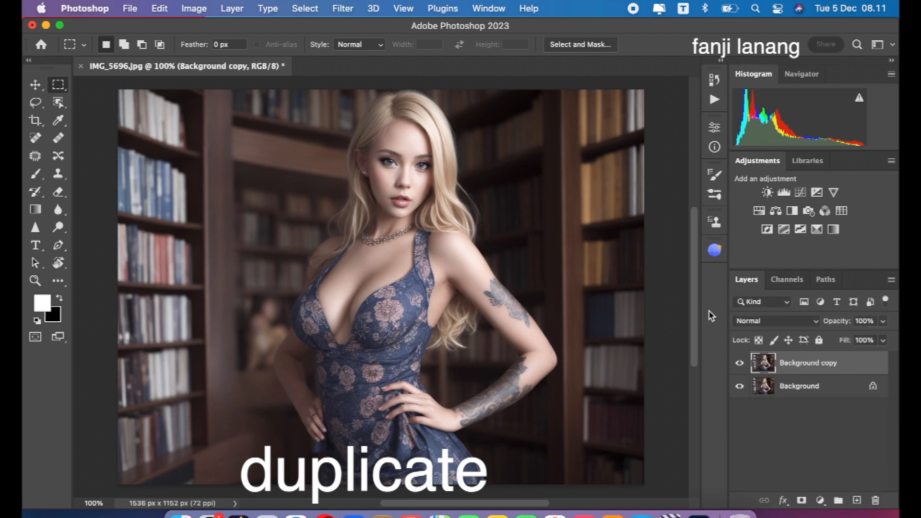
click(341, 9)
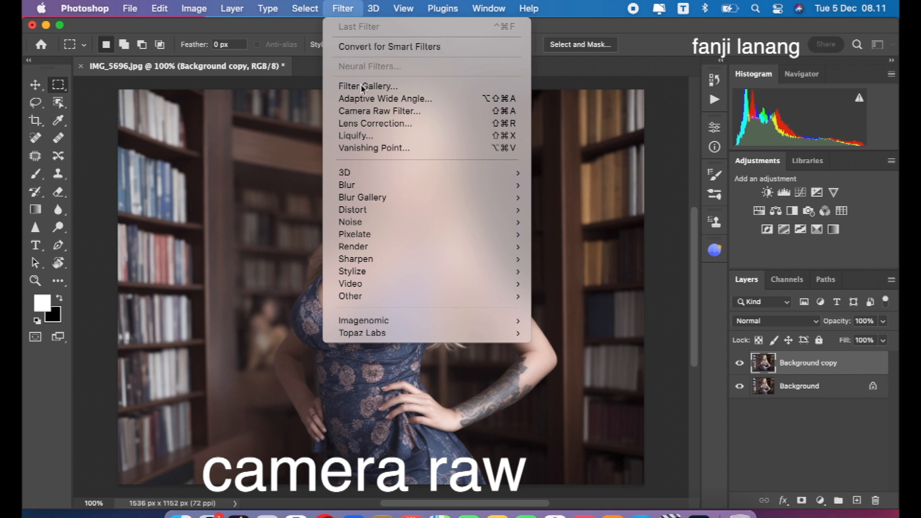
click(366, 112)
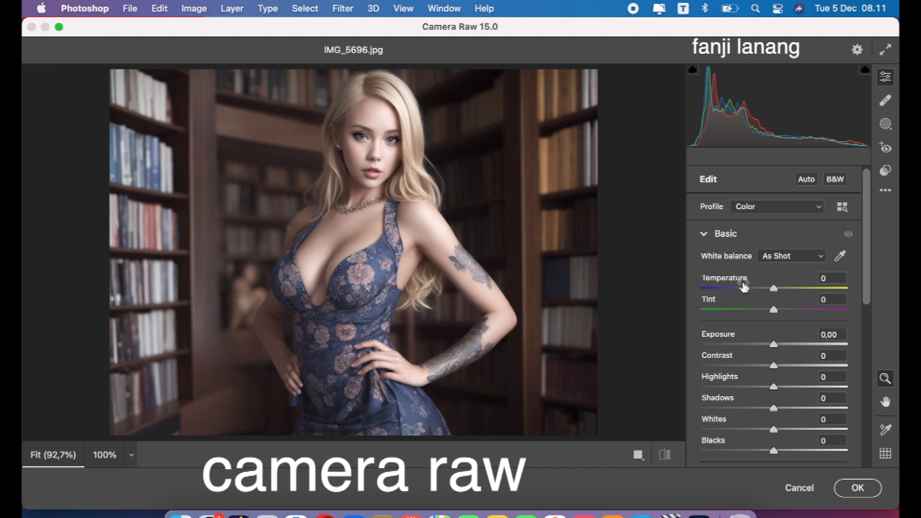
Set Temperature to +10, Exposure to -0.20, Contrast to +30, Highlights to -100 and Shadows to +60.
drag(774, 289, 782, 296)
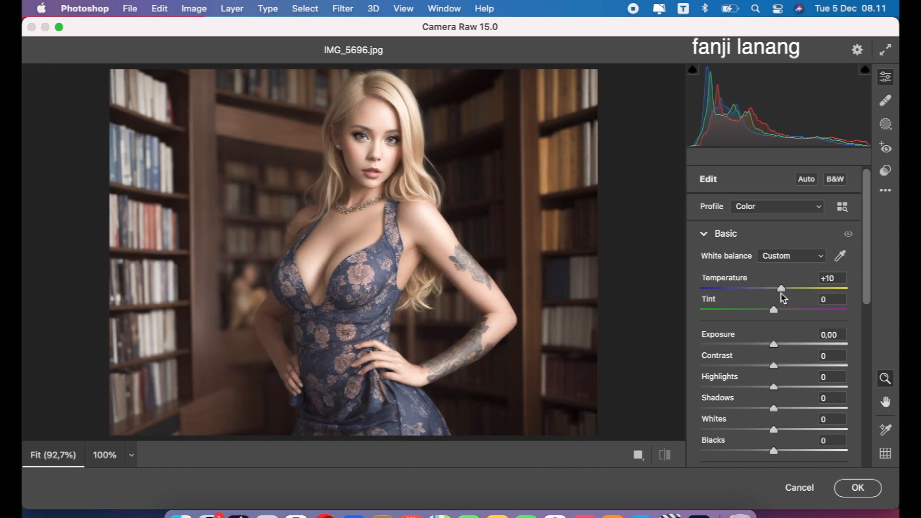
drag(773, 344, 719, 394)
drag(762, 345, 771, 354)
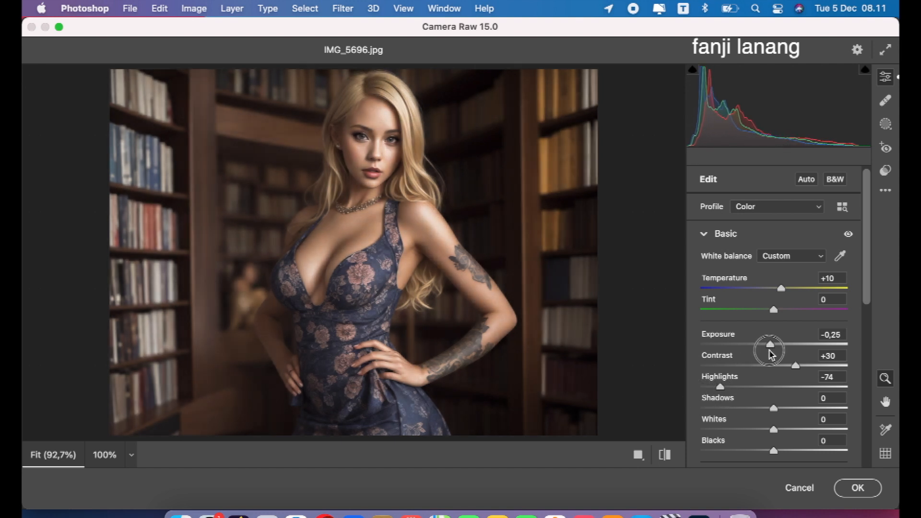
drag(720, 387, 681, 398)
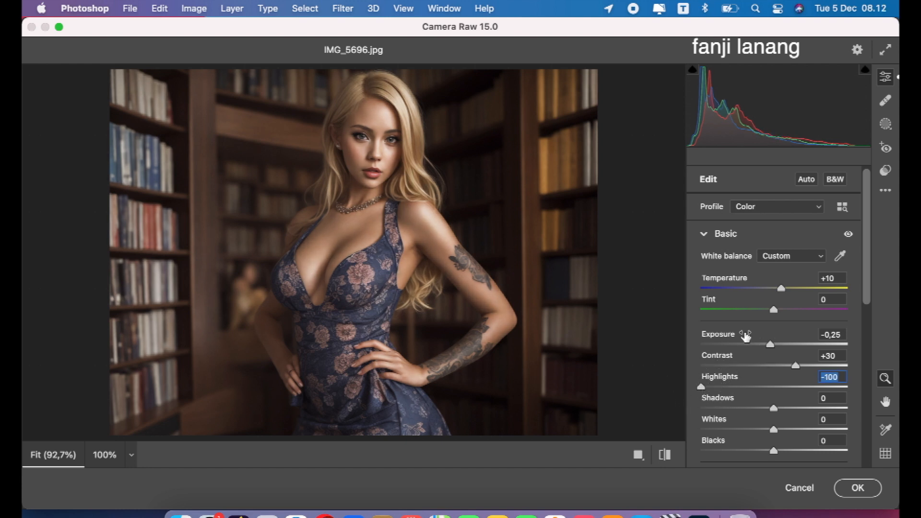
click(772, 348)
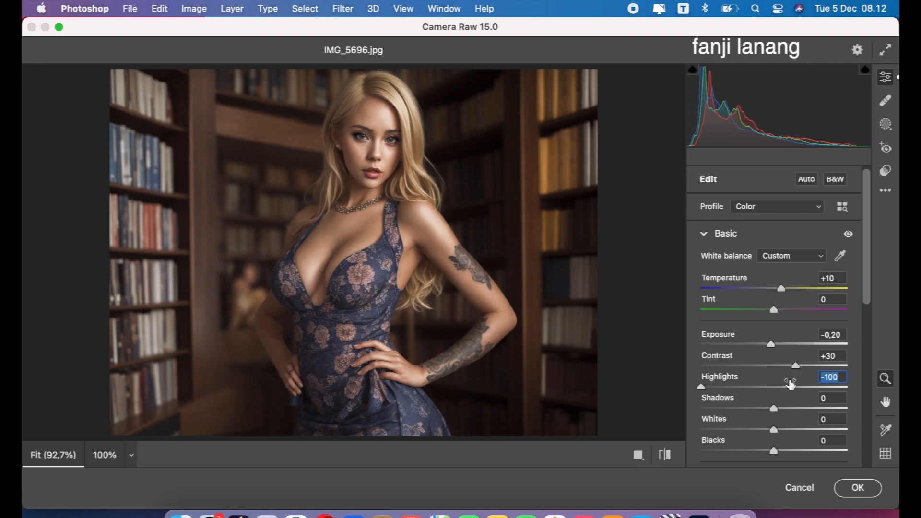
drag(775, 409, 820, 413)
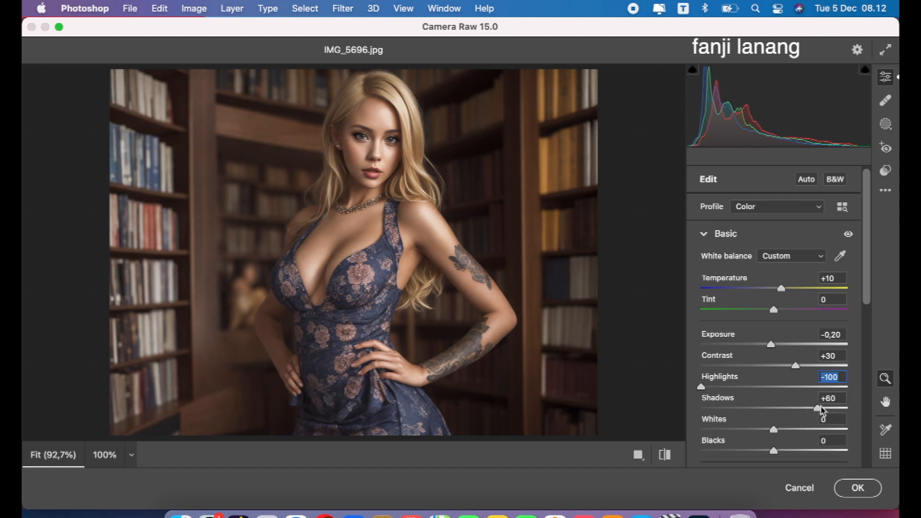
Set Whites to -75 and Blacks to -15, and lower Temperature to +8.
drag(867, 287, 864, 327)
drag(774, 371, 699, 353)
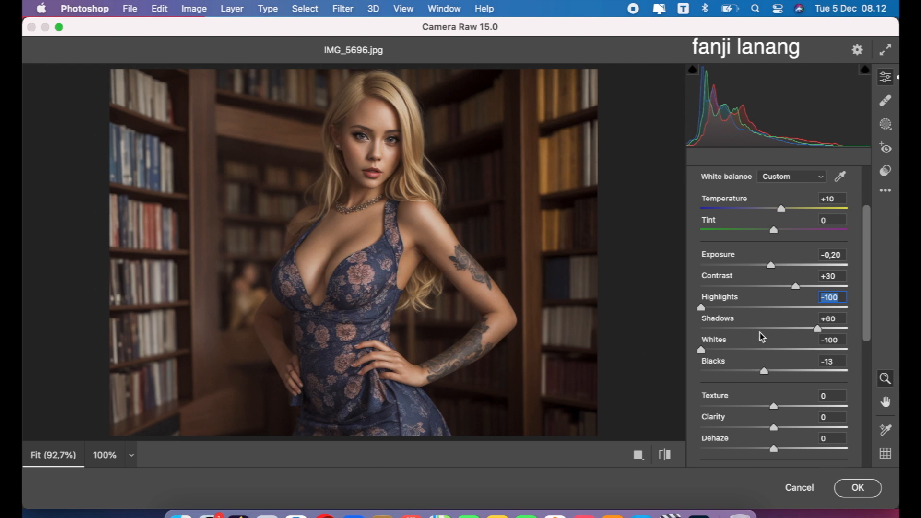
drag(719, 354, 720, 355)
drag(766, 372, 760, 378)
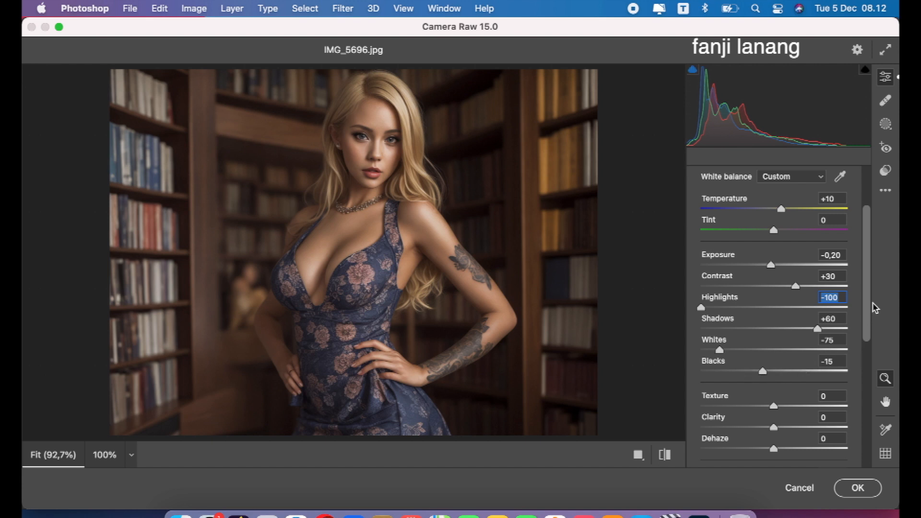
scroll(872, 308, up, 2)
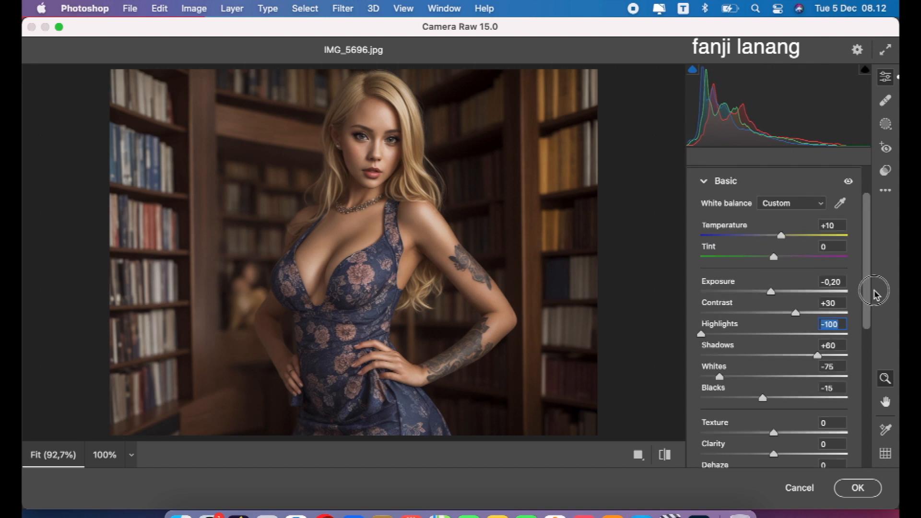
drag(779, 236, 779, 251)
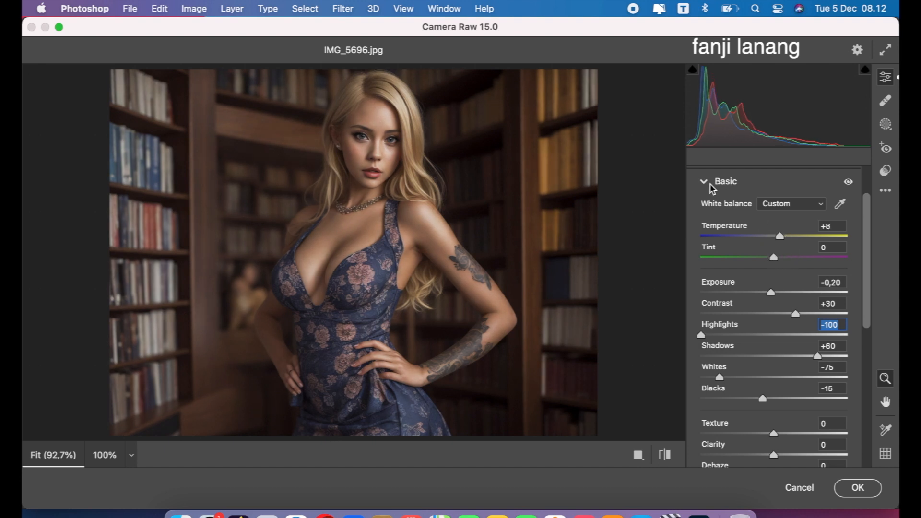
Fine-tune the lower Basic settings slightly, collapse the section and compare the edit with the original photo.
drag(864, 273, 861, 304)
drag(782, 435, 782, 437)
scroll(872, 223, up, 5)
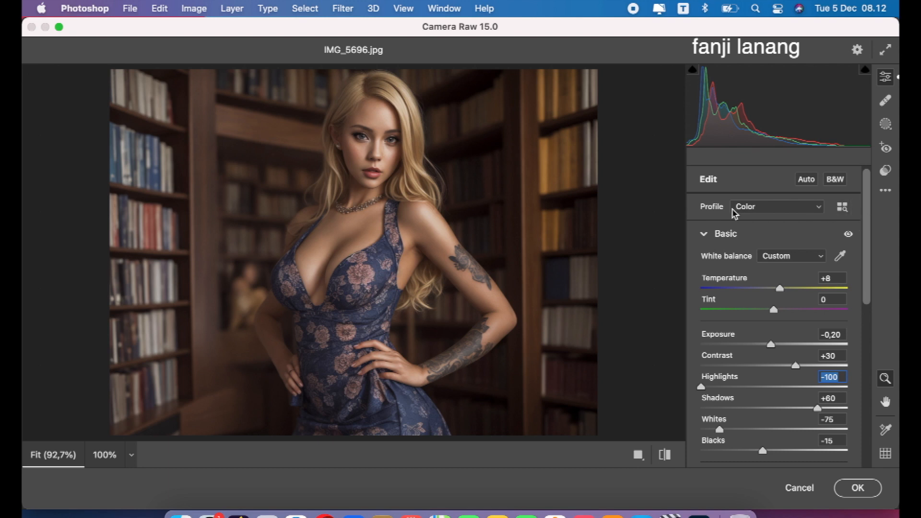
click(703, 235)
click(663, 454)
click(663, 455)
click(664, 454)
click(664, 455)
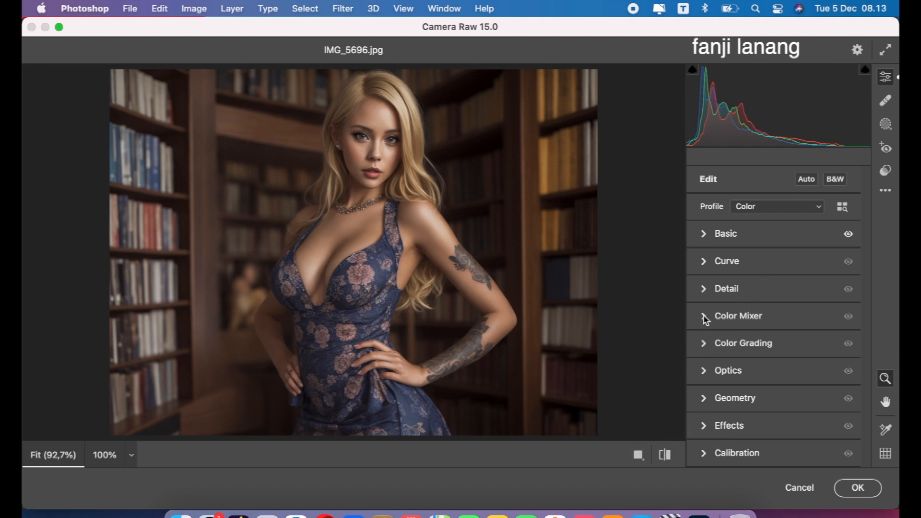
Grade the midtones in Color Grading with Hue 42 and Saturation 15, and collapse the section.
click(704, 343)
click(785, 199)
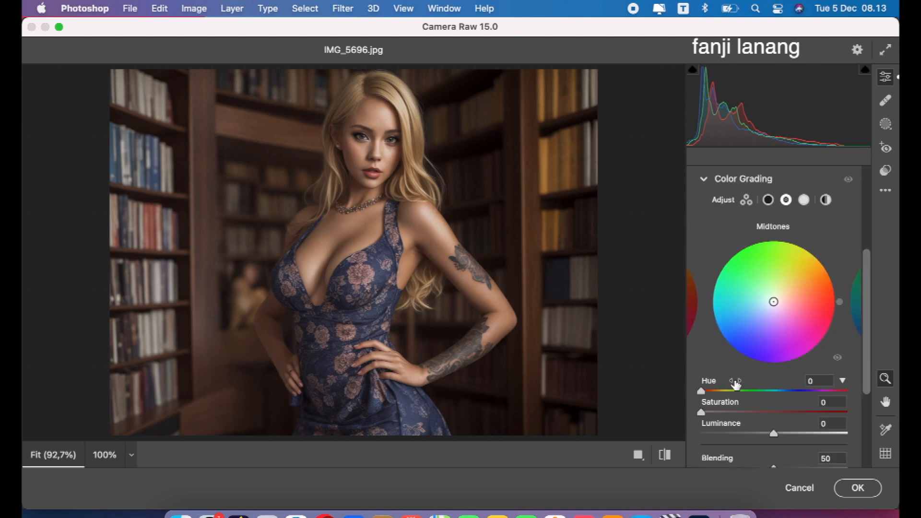
click(718, 391)
drag(718, 394, 722, 414)
click(725, 412)
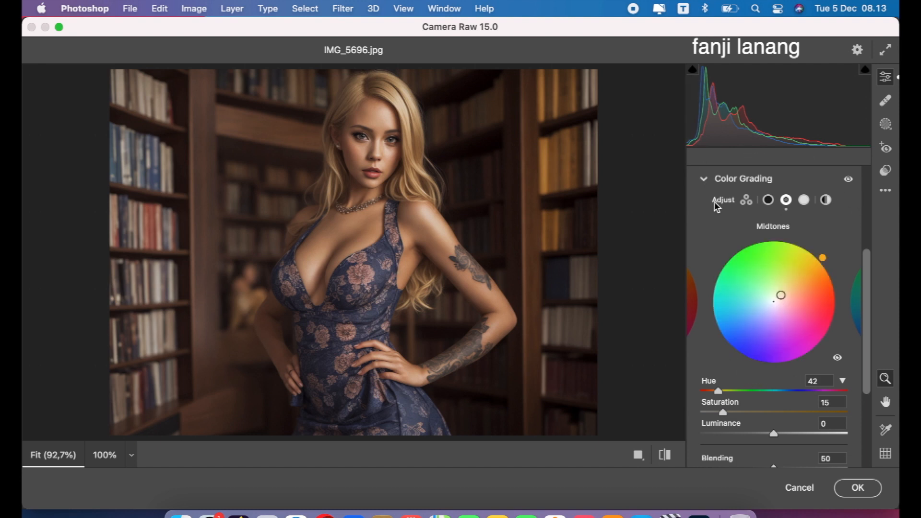
click(705, 181)
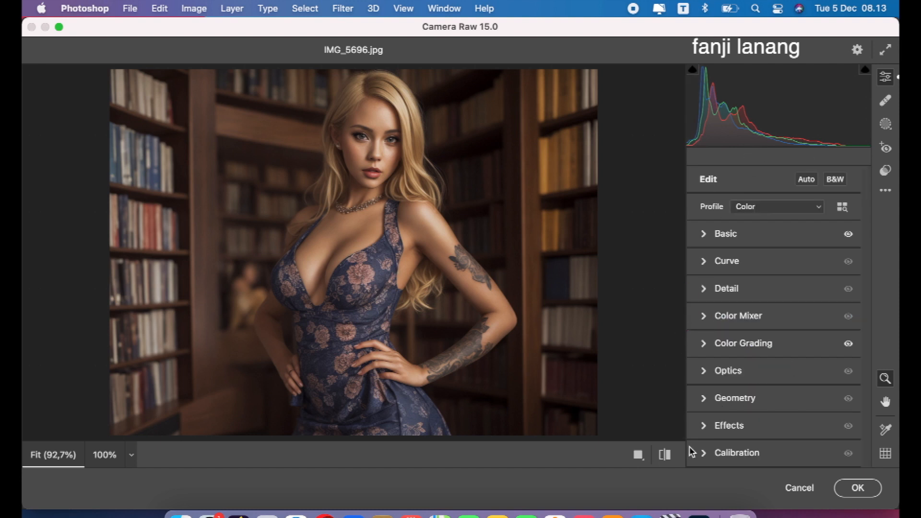
Calibrate the primary hues: Red Primary +25, Green Primary +25 and Blue Primary -15.
click(703, 453)
drag(763, 429, 762, 434)
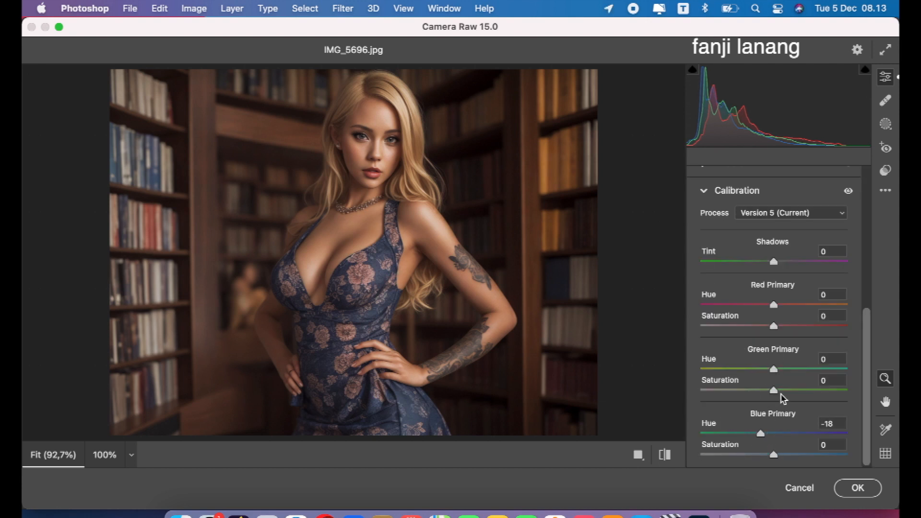
drag(788, 370, 804, 403)
click(790, 304)
drag(791, 304, 794, 331)
mouse_move(797, 371)
mouse_down()
mouse_move(789, 370)
mouse_move(791, 384)
mouse_up()
drag(763, 437, 765, 439)
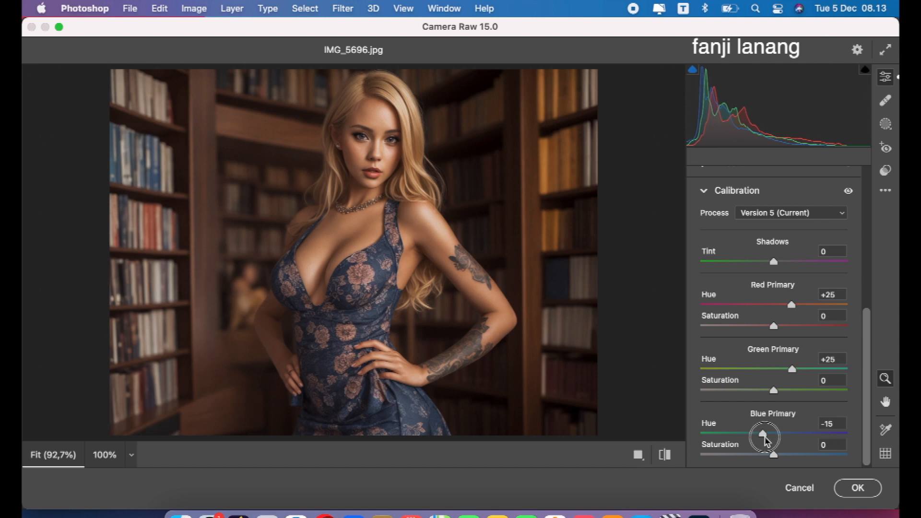
Apply the Camera Raw edits to the Background copy layer and compare the result with the original photo.
click(666, 454)
click(667, 455)
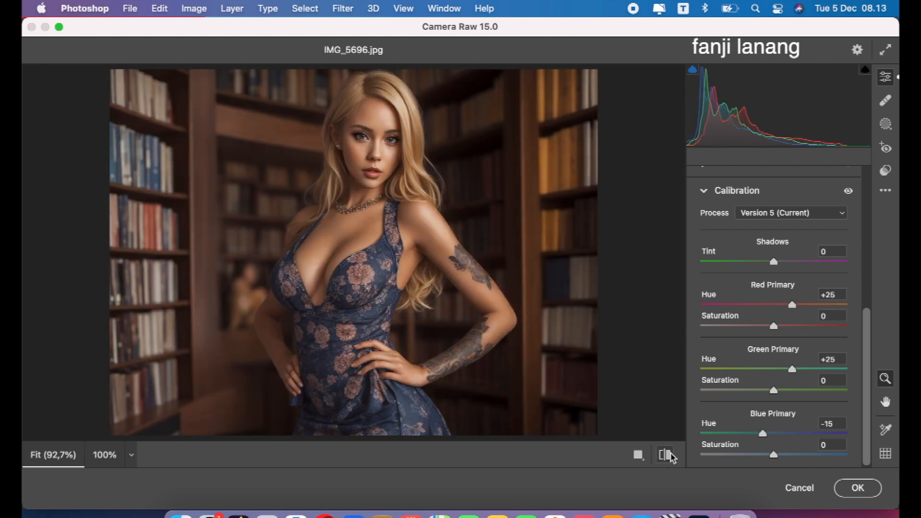
click(858, 488)
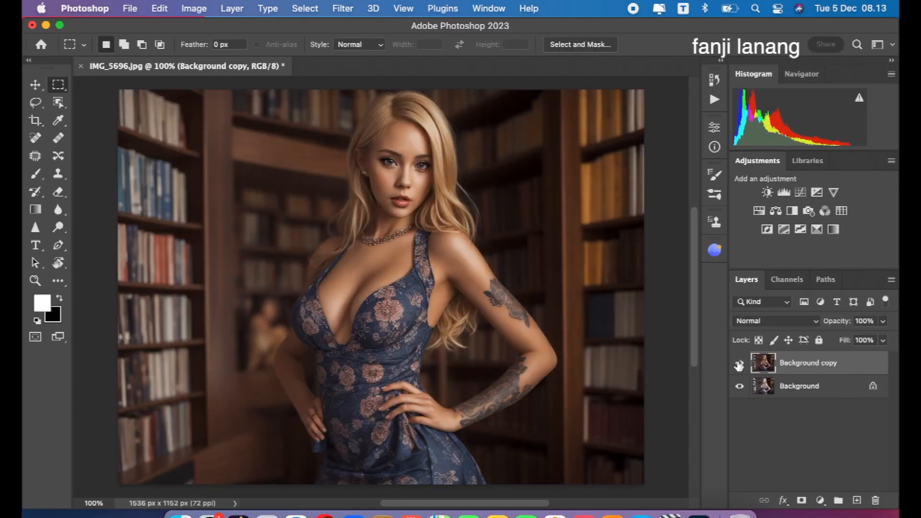
click(739, 366)
click(739, 366)
Add a Selective Color adjustment layer, slightly adjust the Magenta amount for Blacks, and compare the photo with and without it.
click(821, 499)
click(818, 471)
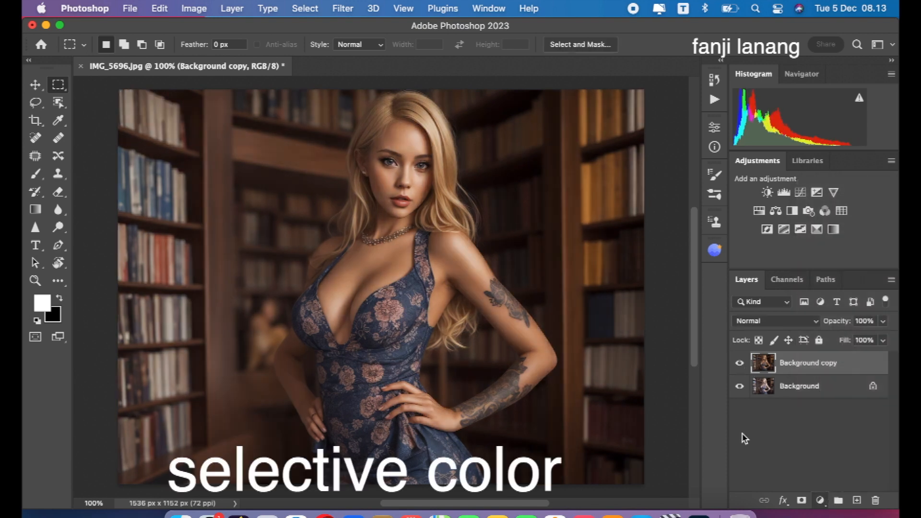
click(616, 185)
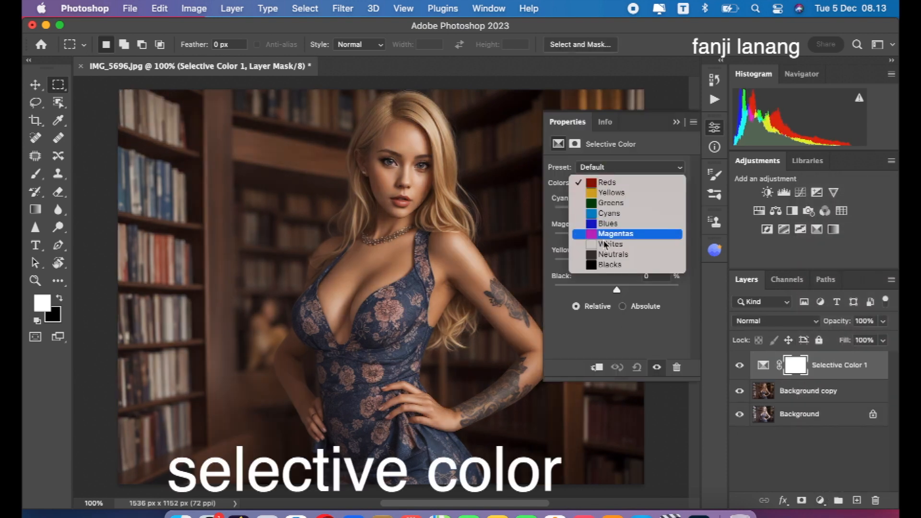
click(604, 264)
drag(620, 234, 619, 219)
click(675, 123)
click(738, 365)
click(738, 365)
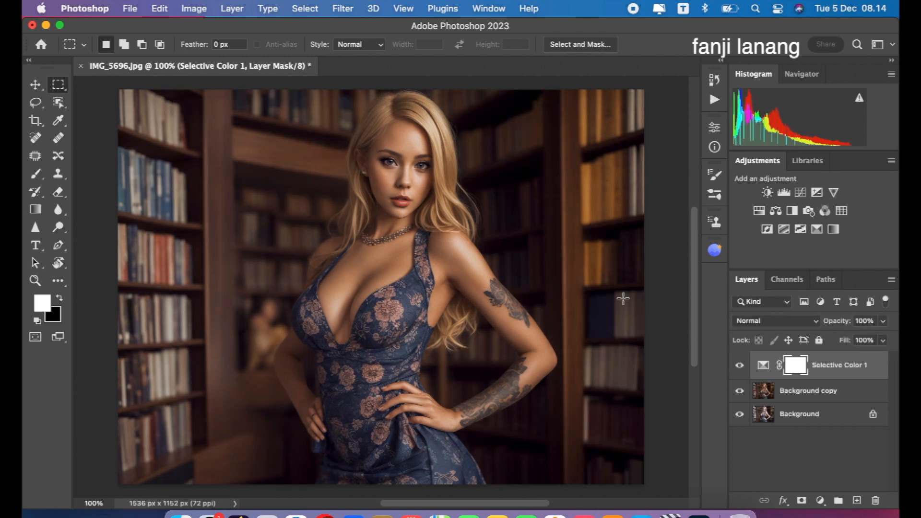
On a new layer, stamp the 125 px signature brush in white at 100% opacity in the photo's lower-right corner.
click(856, 500)
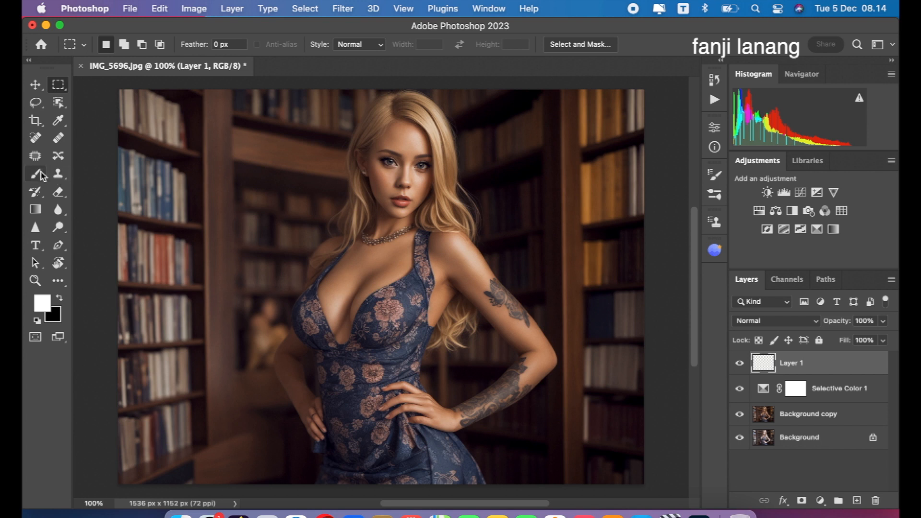
click(39, 175)
click(123, 45)
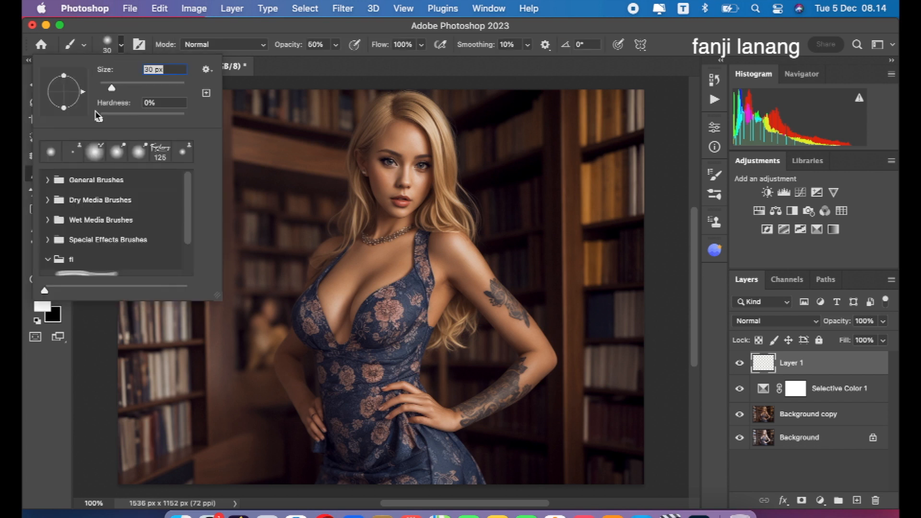
click(159, 153)
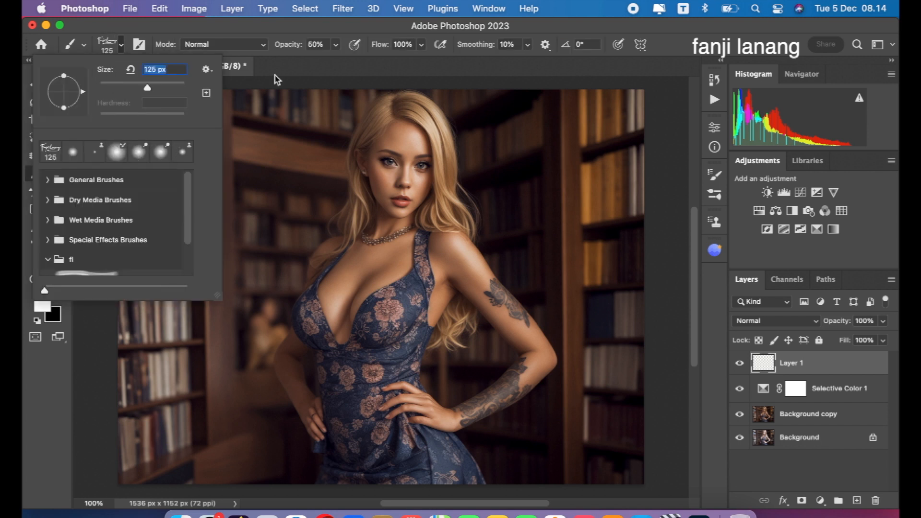
click(312, 56)
key(0)
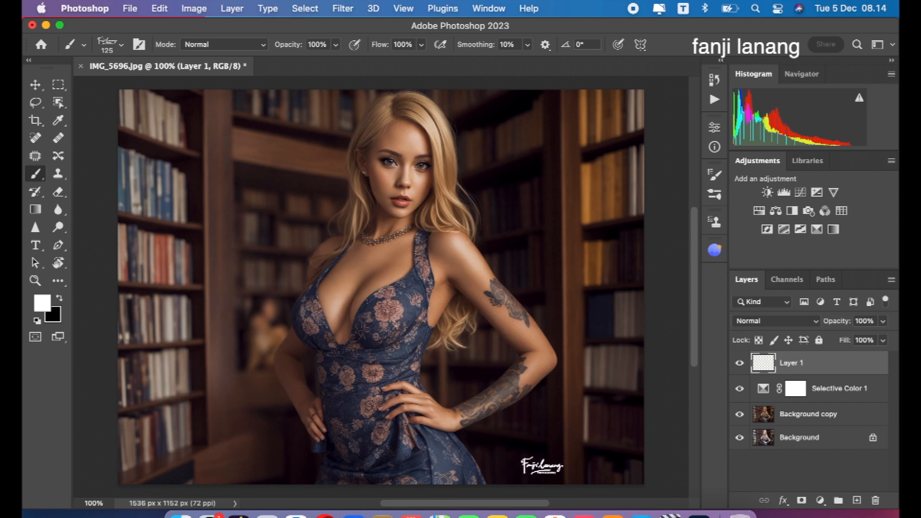
click(610, 465)
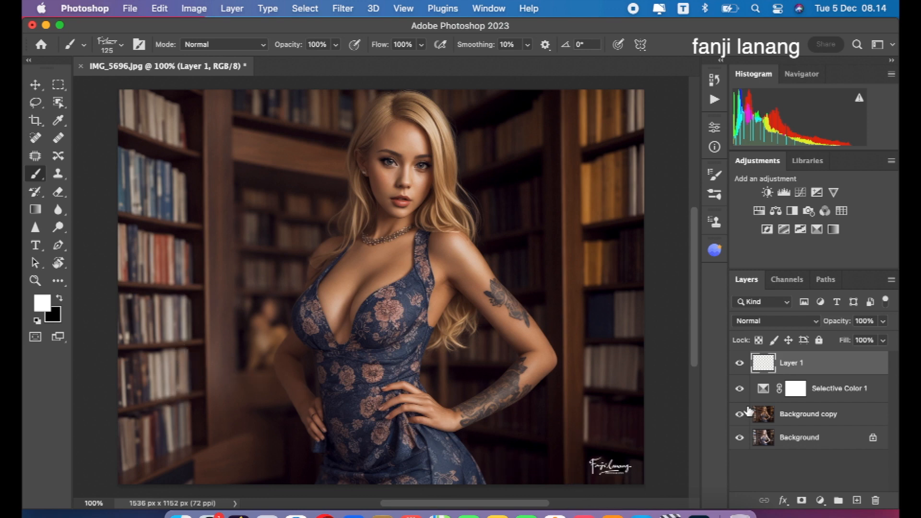